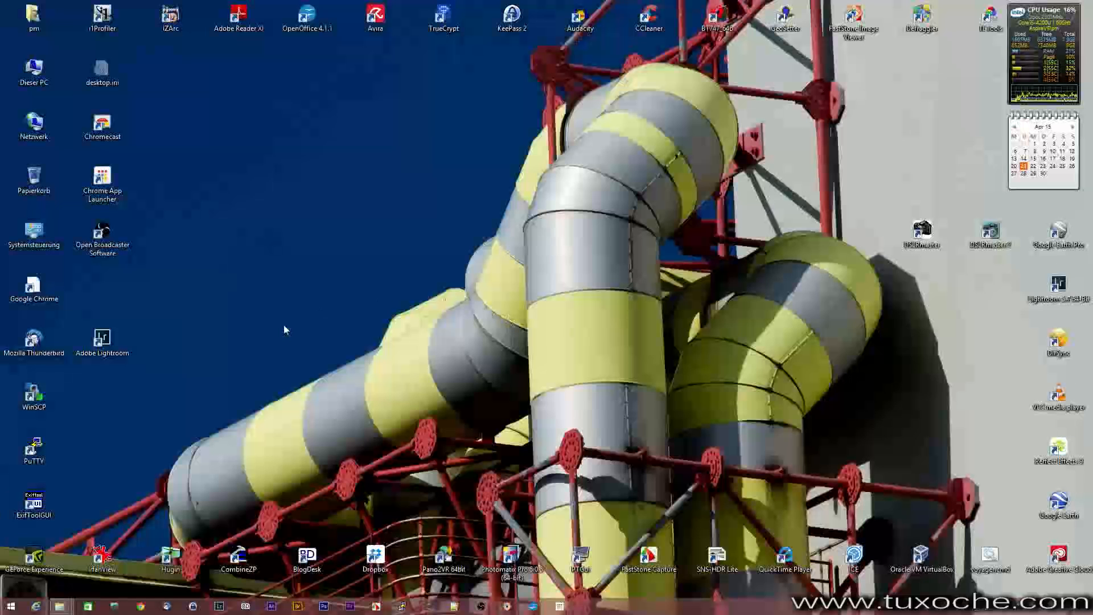
# Launch Lightroom and merge the three La Caleta sunset exposures into an HDR with Auto Align, Auto Tone and deghosting set to None
pyautogui.doubleClick(109, 341)
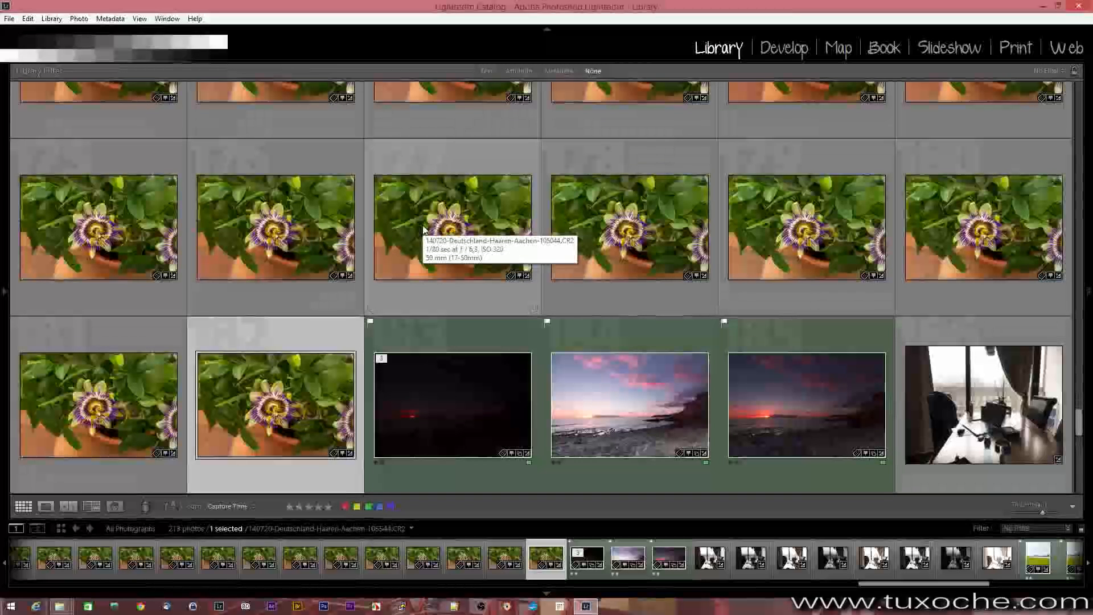
pyautogui.click(417, 404)
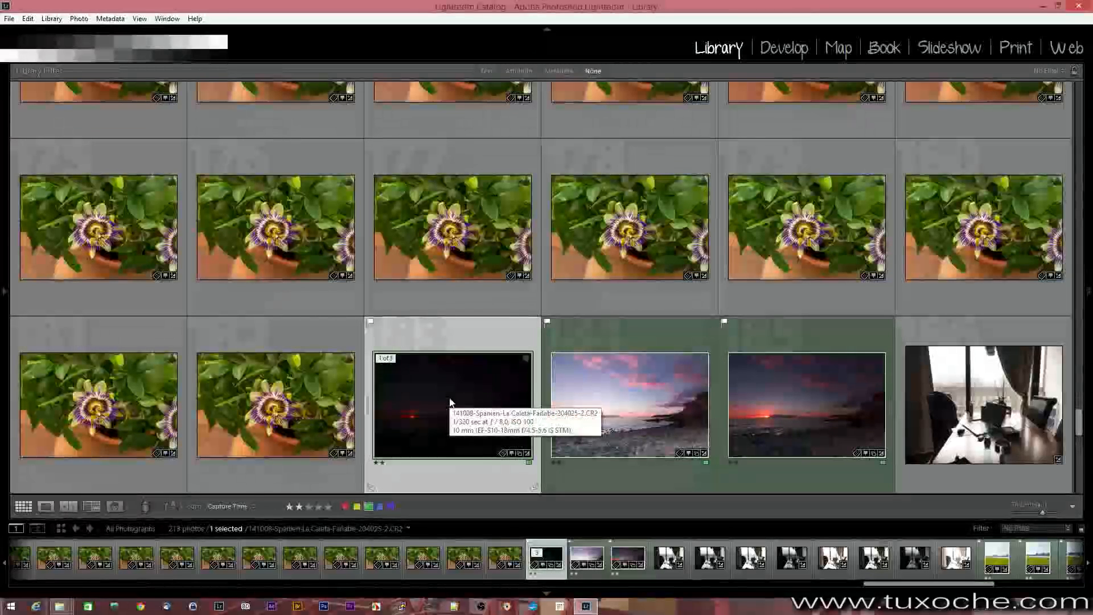
pyautogui.keyDown('shift'); pyautogui.click(762, 408); pyautogui.keyUp('shift')
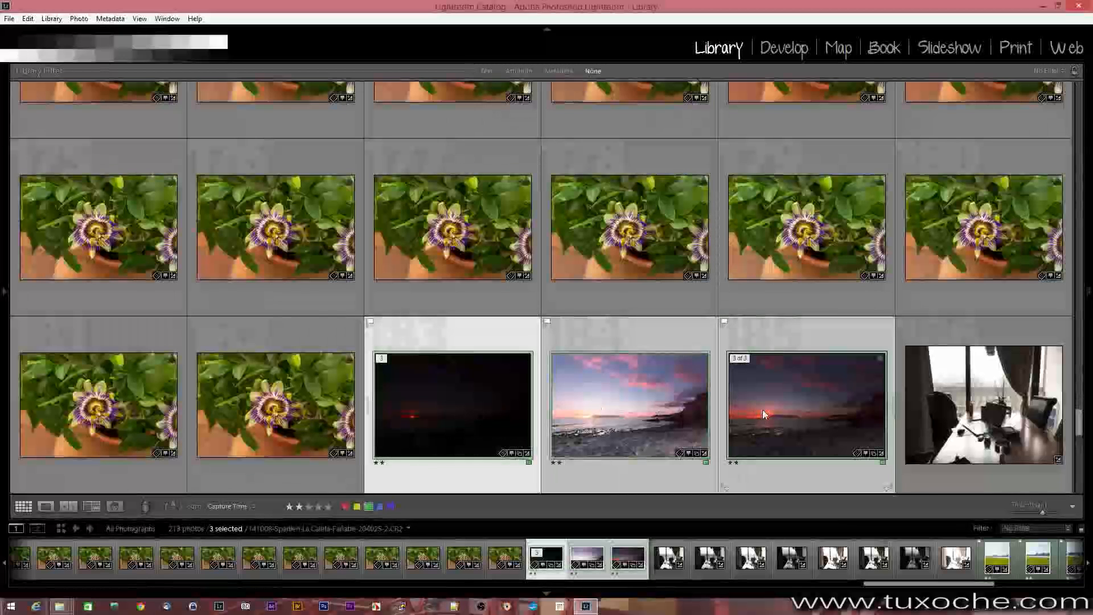
pyautogui.rightClick(464, 407)
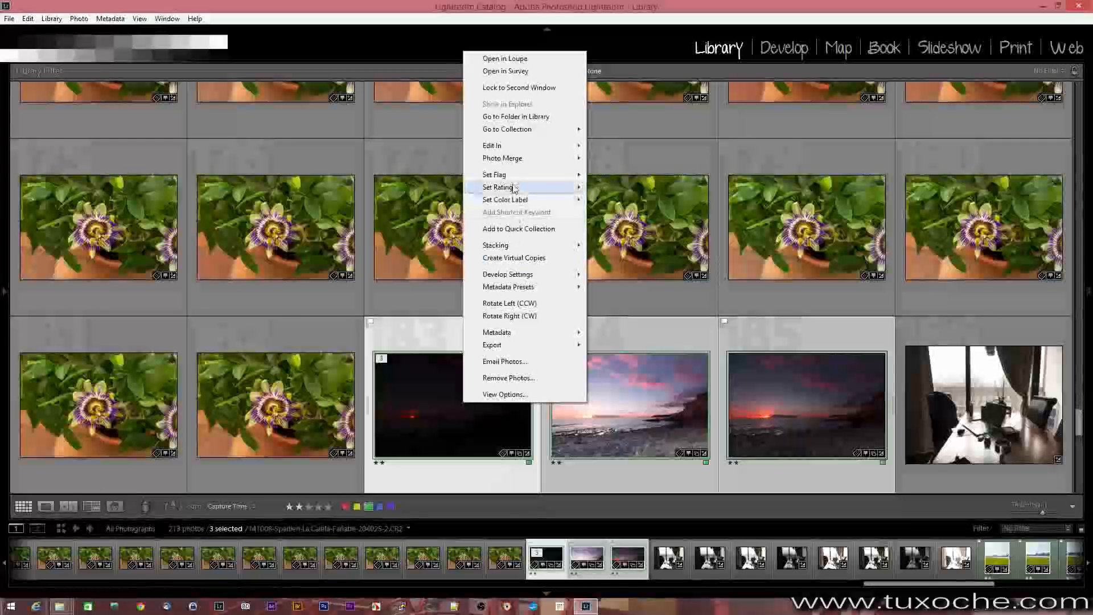
pyautogui.moveTo(510, 163)
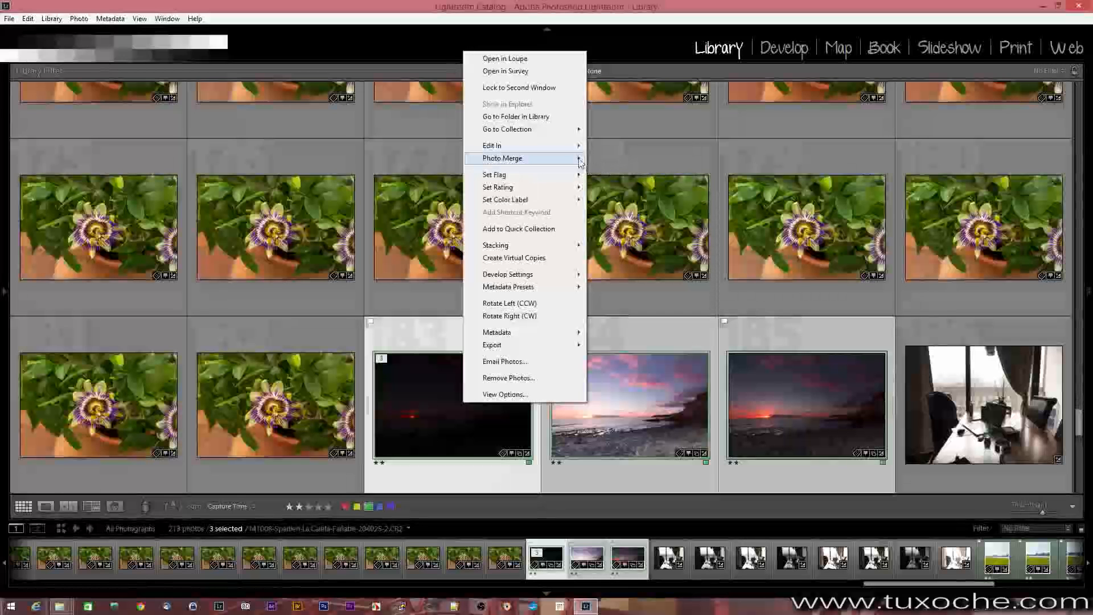
pyautogui.click(604, 161)
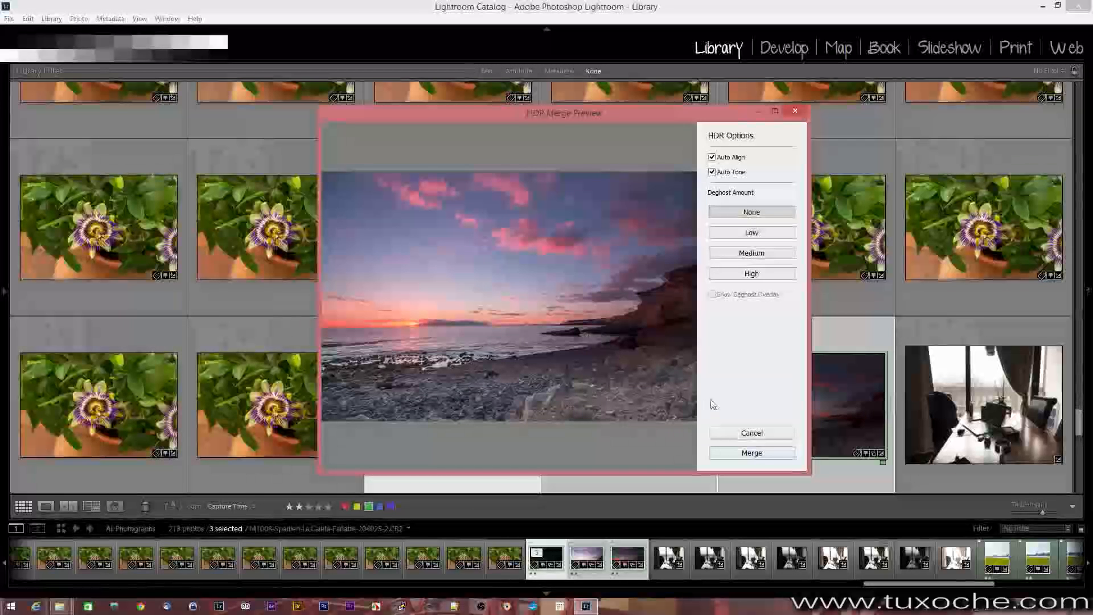
pyautogui.click(736, 456)
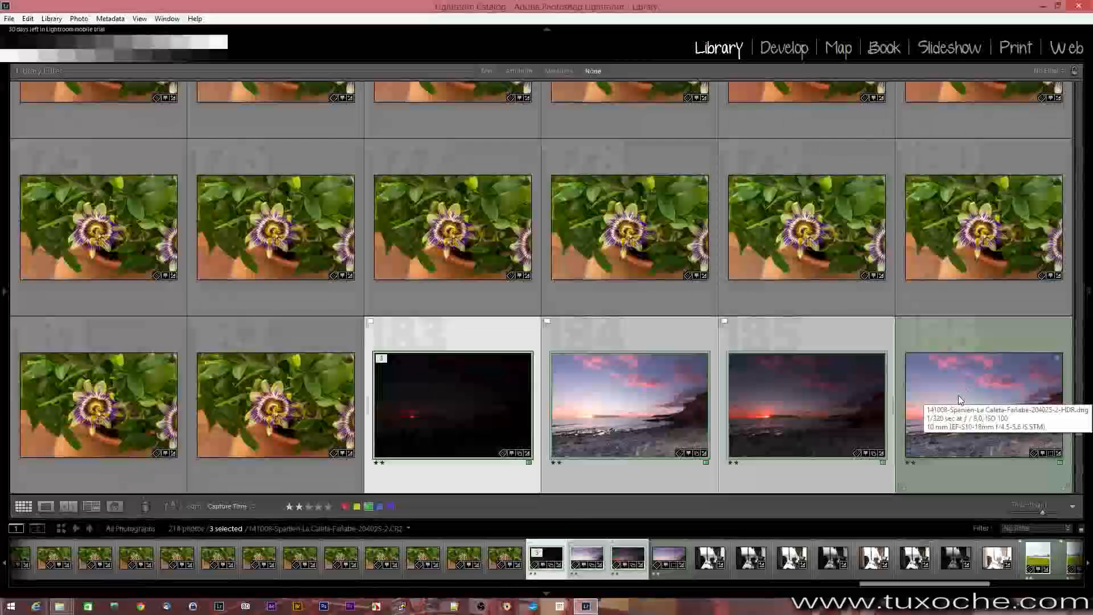
# Develop the merged HDR sunset photo by setting Exposure to +1.36 and Shadows to +82
pyautogui.doubleClick(980, 381)
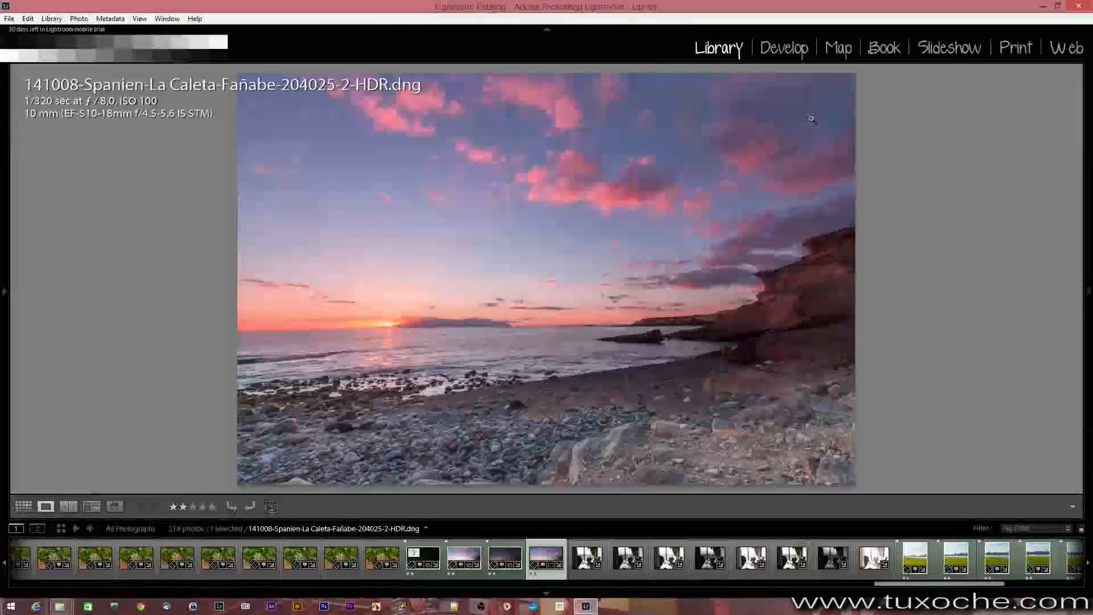
pyautogui.click(786, 52)
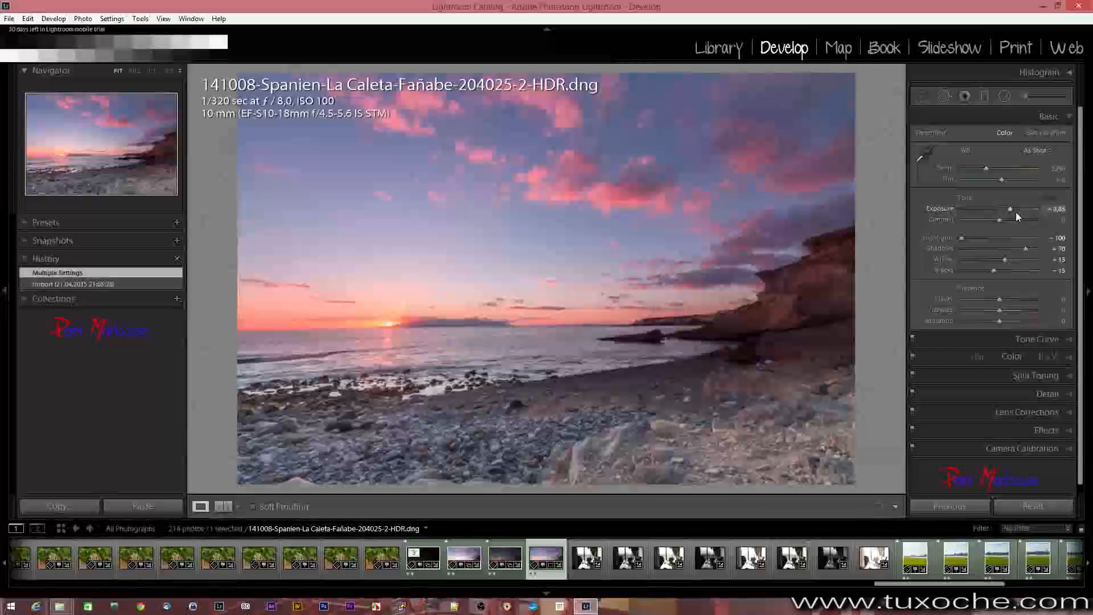
pyautogui.moveTo(1009, 208); pyautogui.dragTo(1004, 209)
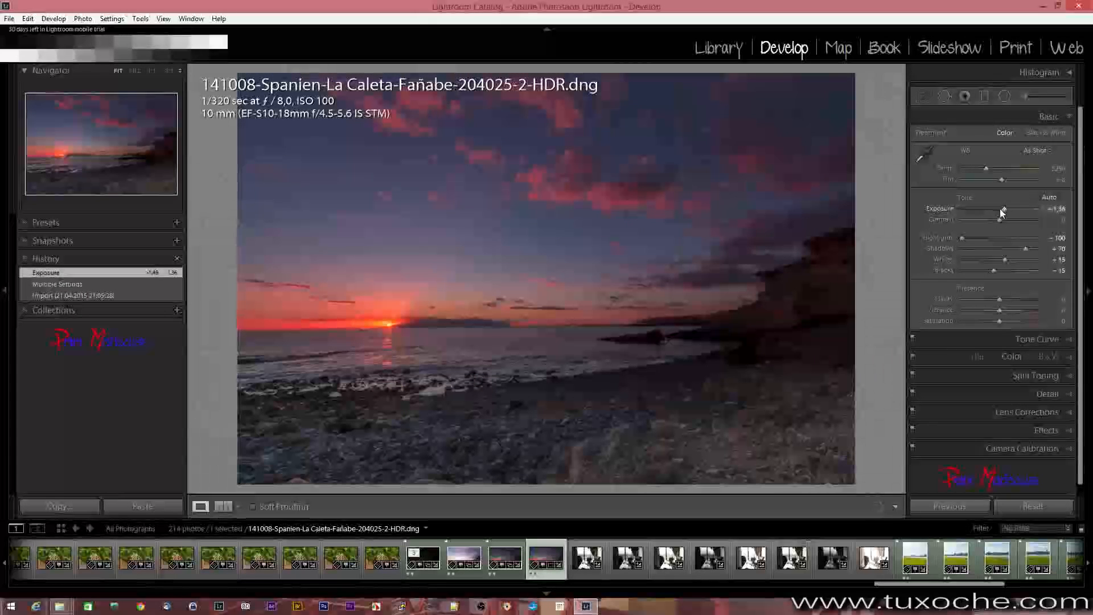
pyautogui.moveTo(1024, 250); pyautogui.dragTo(1028, 254)
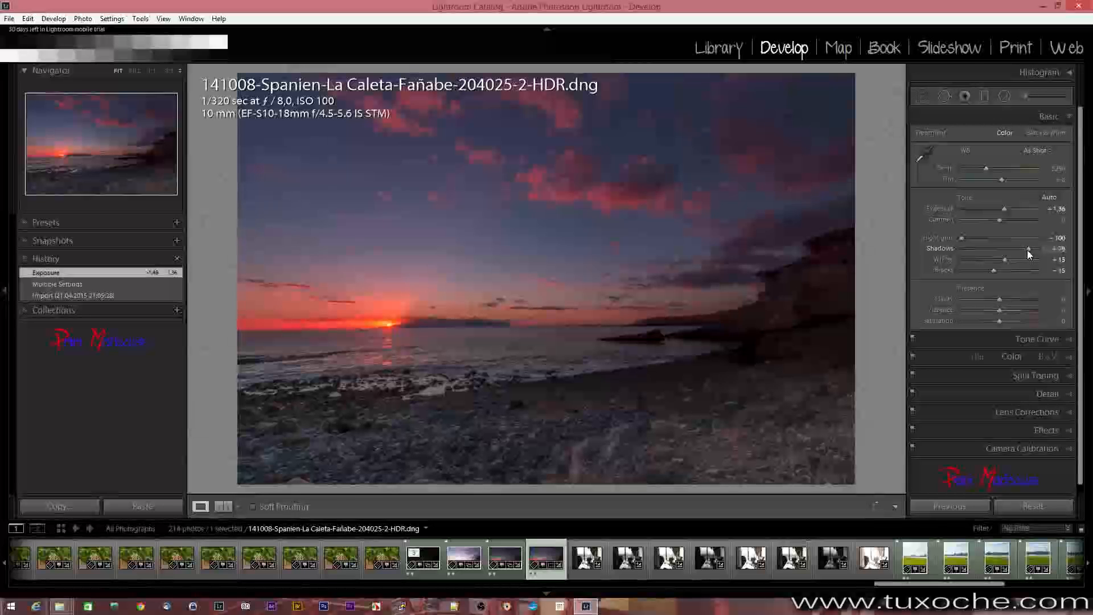
pyautogui.moveTo(1030, 254); pyautogui.dragTo(1030, 254)
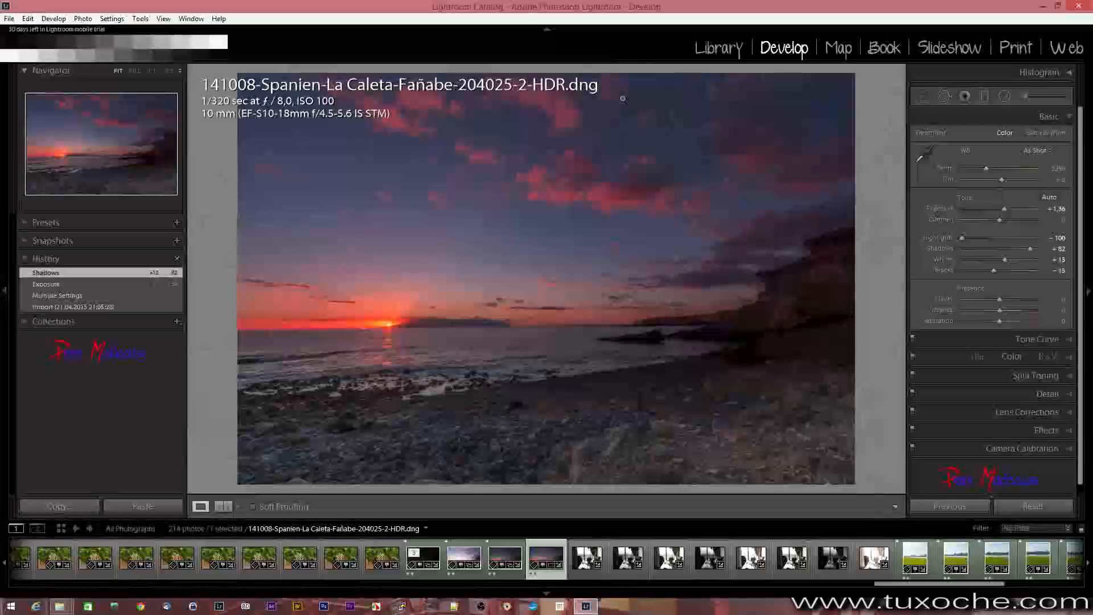
# Show the HDR sunset DNG in its Explorer folder from the Library, and return to Lightroom
pyautogui.rightClick(549, 182)
pyautogui.click(705, 50)
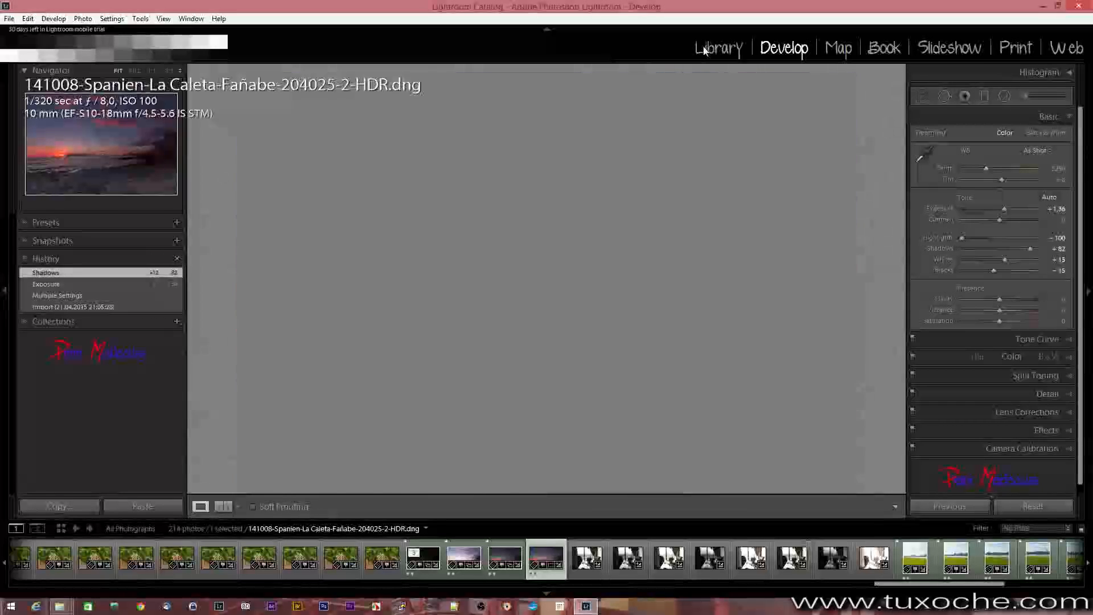
pyautogui.rightClick(583, 169)
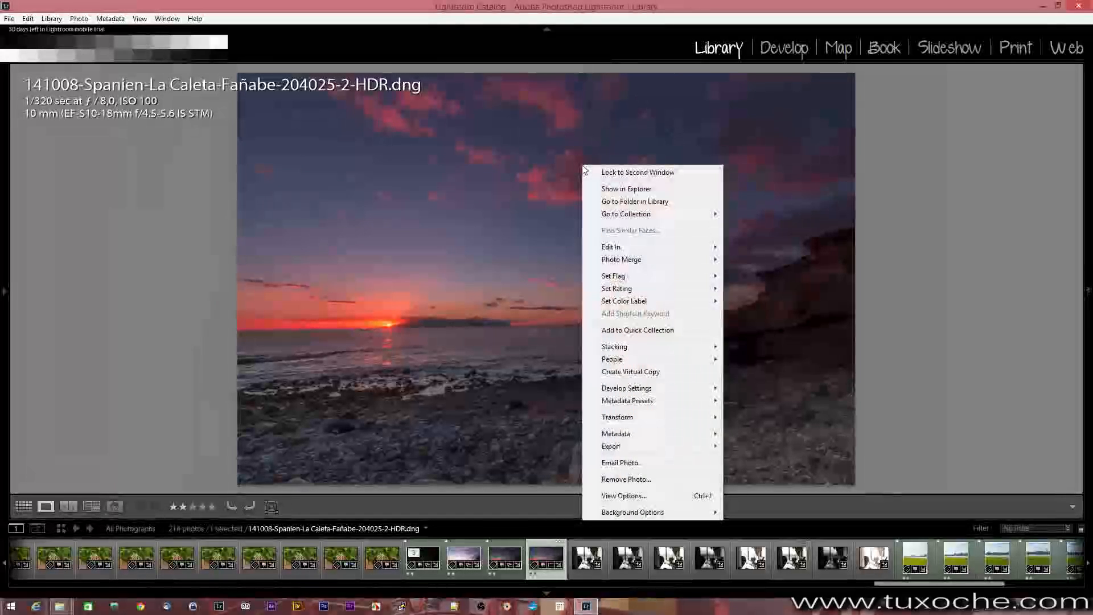
pyautogui.click(602, 193)
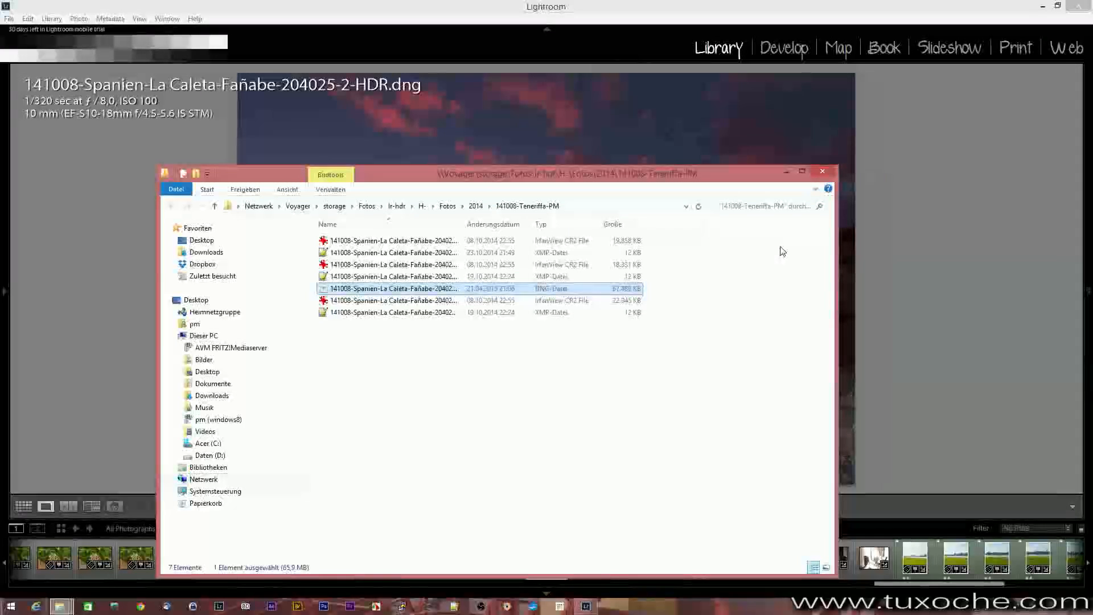
pyautogui.click(785, 173)
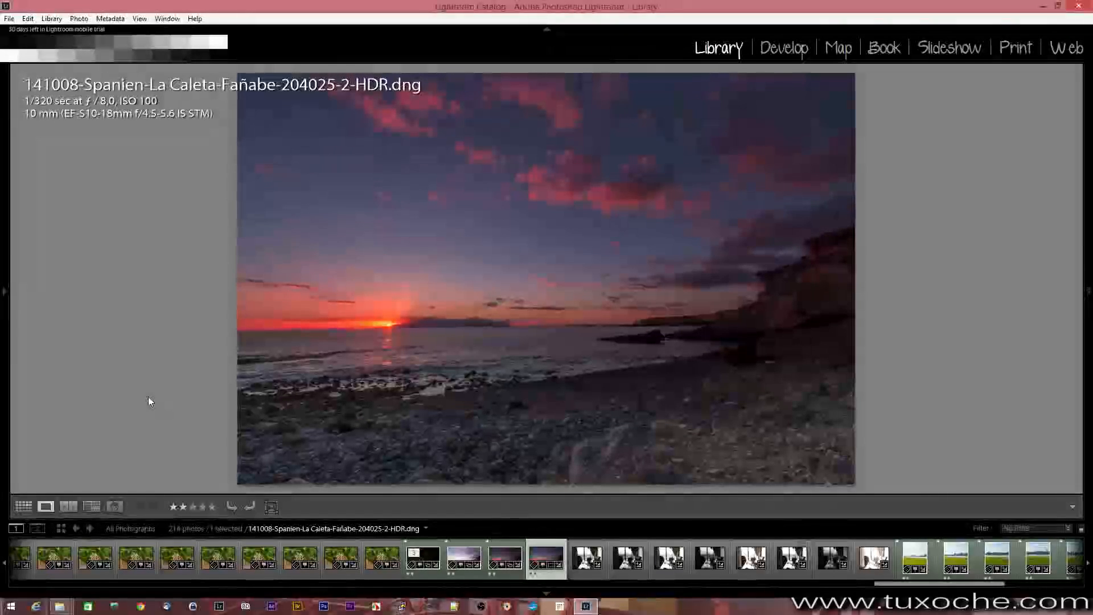
# Merge the nine riverside meadow photos into a spherical panorama with Auto Crop enabled, and open the result at full view
pyautogui.click(24, 506)
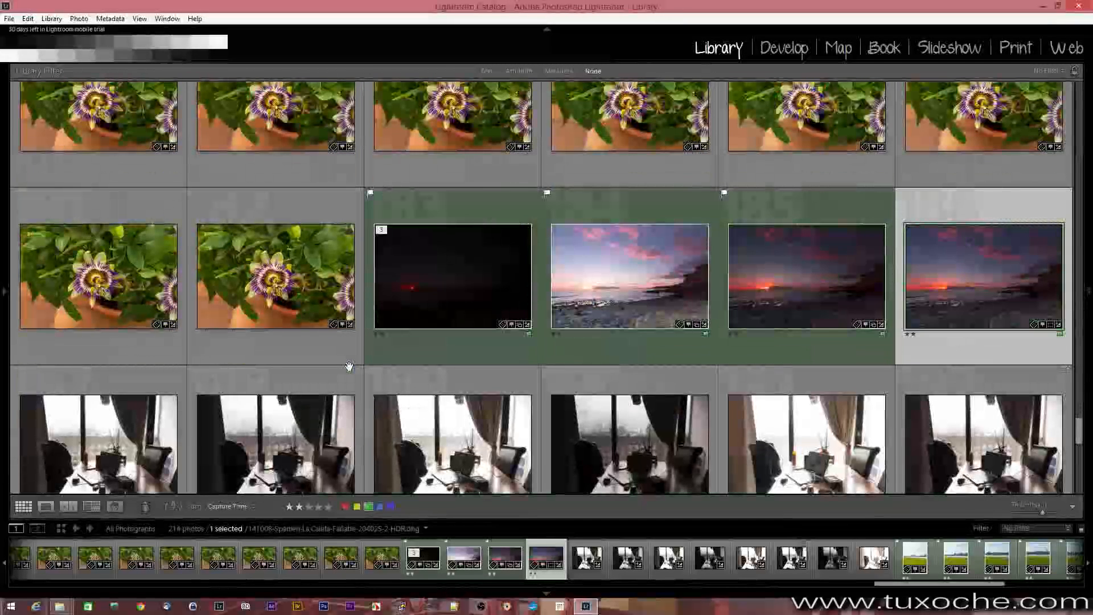
pyautogui.scroll(-3, 350, 369)
pyautogui.scroll(-2, 397, 376)
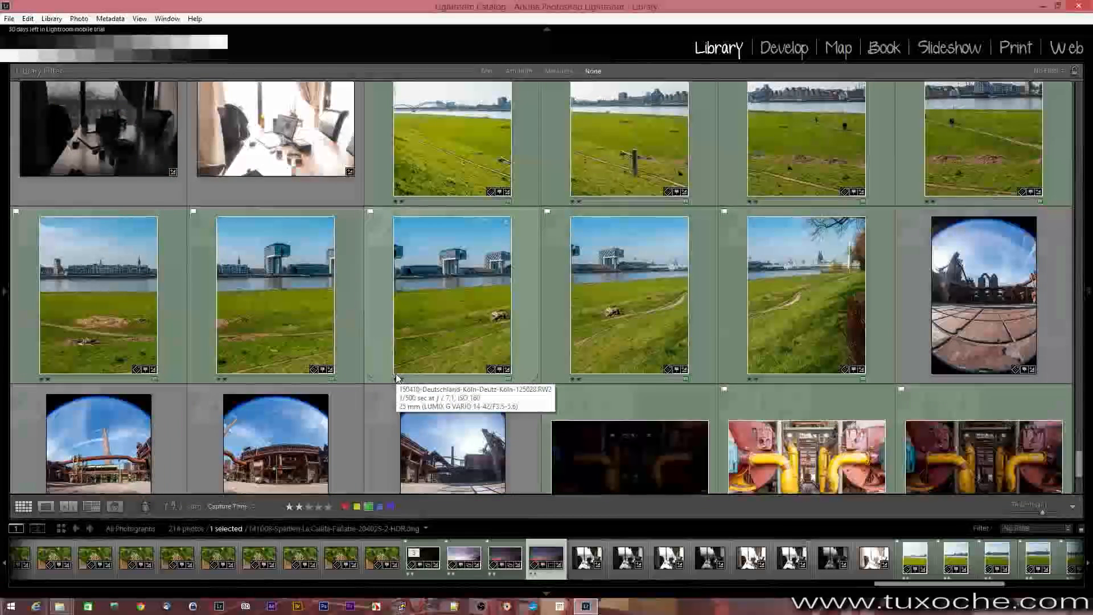
pyautogui.scroll(2, 397, 377)
pyautogui.click(441, 290)
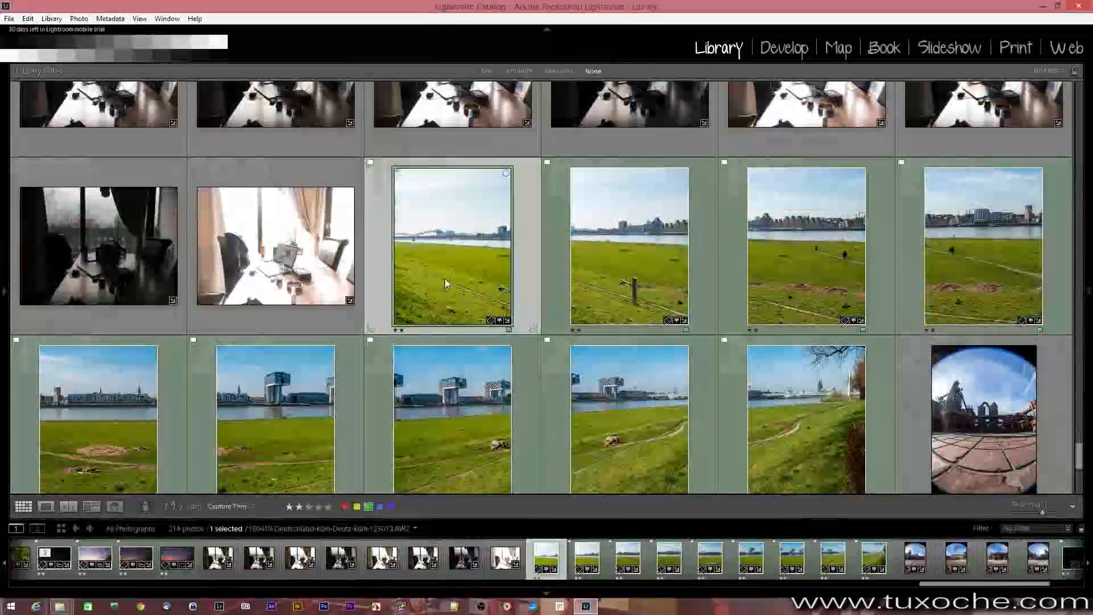
pyautogui.keyDown('shift'); pyautogui.click(763, 424); pyautogui.keyUp('shift')
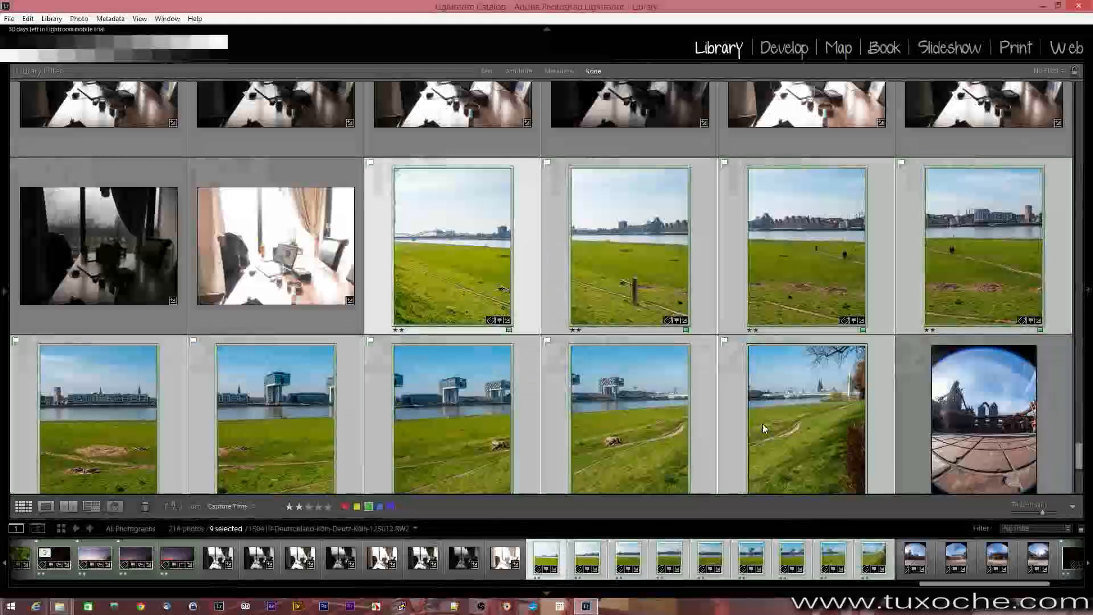
pyautogui.rightClick(432, 242)
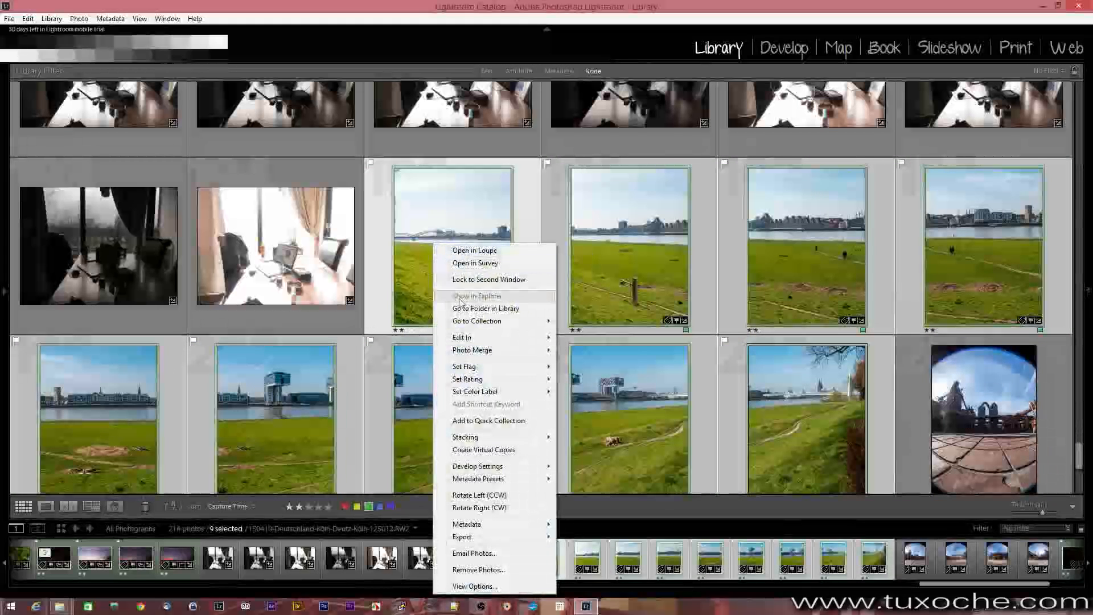
pyautogui.moveTo(465, 351)
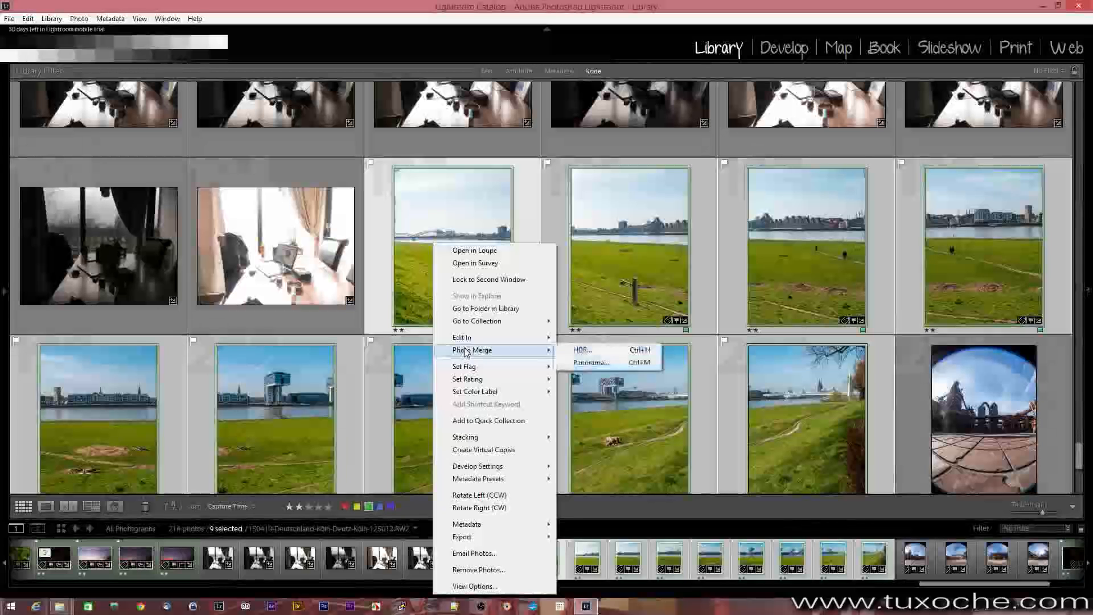
pyautogui.click(591, 362)
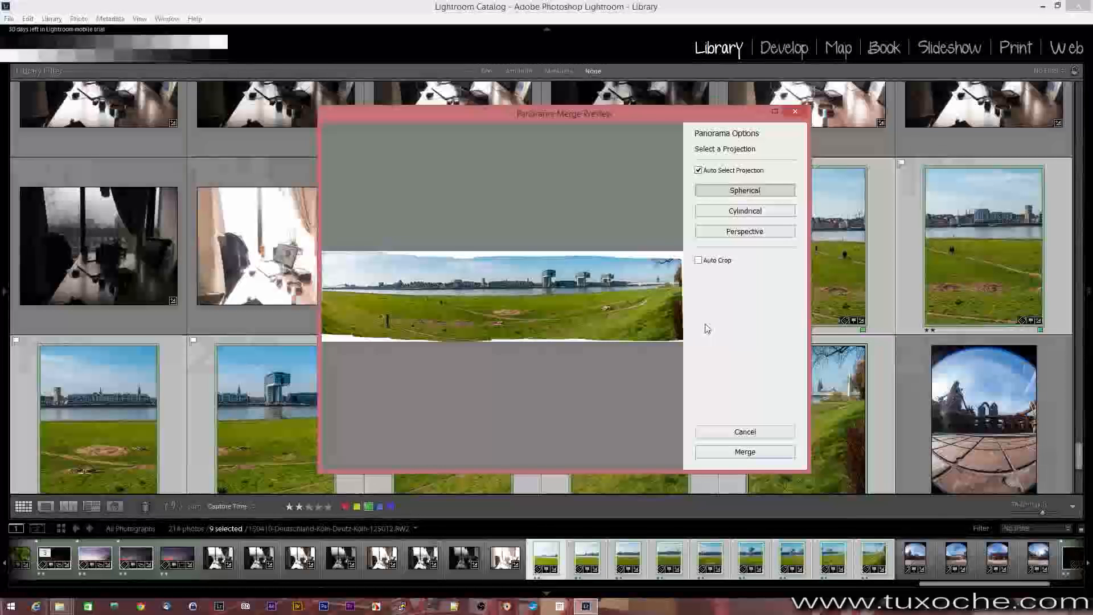
pyautogui.click(698, 260)
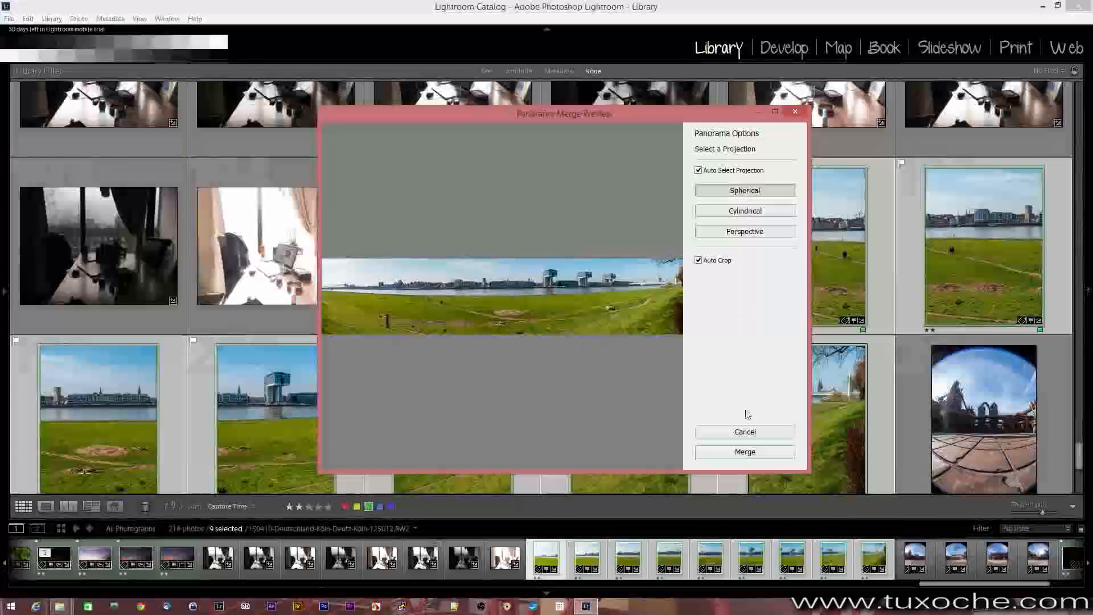
pyautogui.click(743, 452)
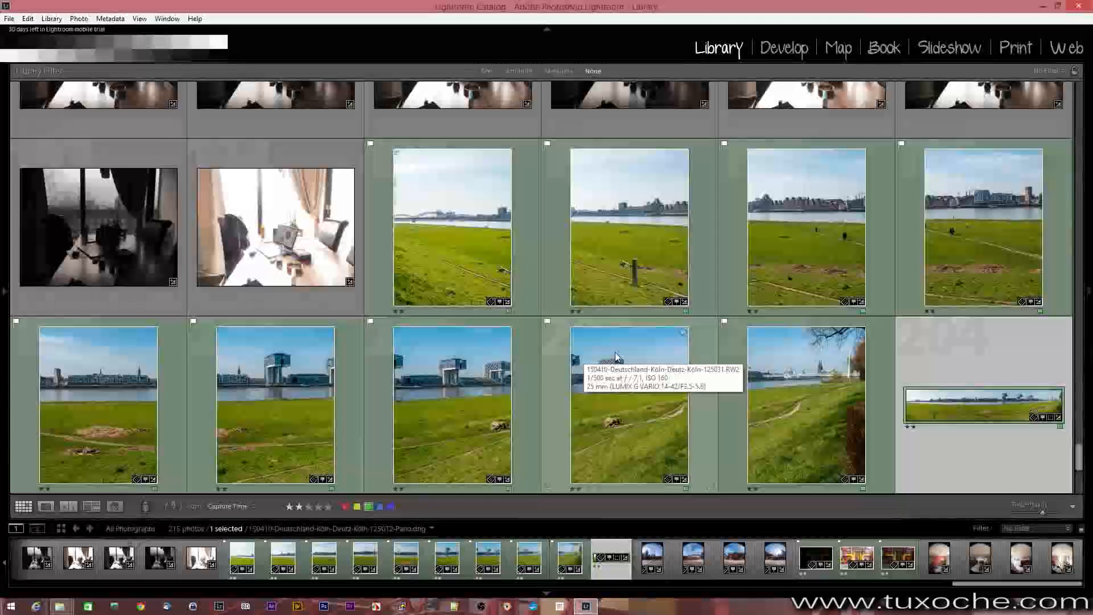
pyautogui.doubleClick(945, 407)
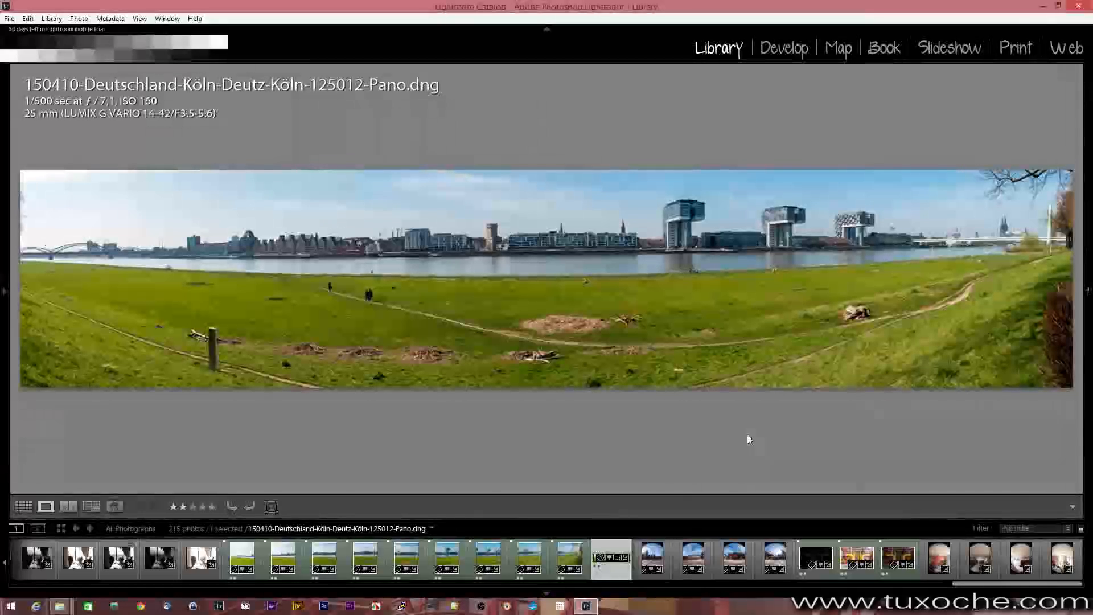
# Preview a spherical panorama merge of the four fisheye industrial photos with Auto Crop turned off, and close it without merging
pyautogui.click(23, 506)
pyautogui.scroll(-3, 225, 373)
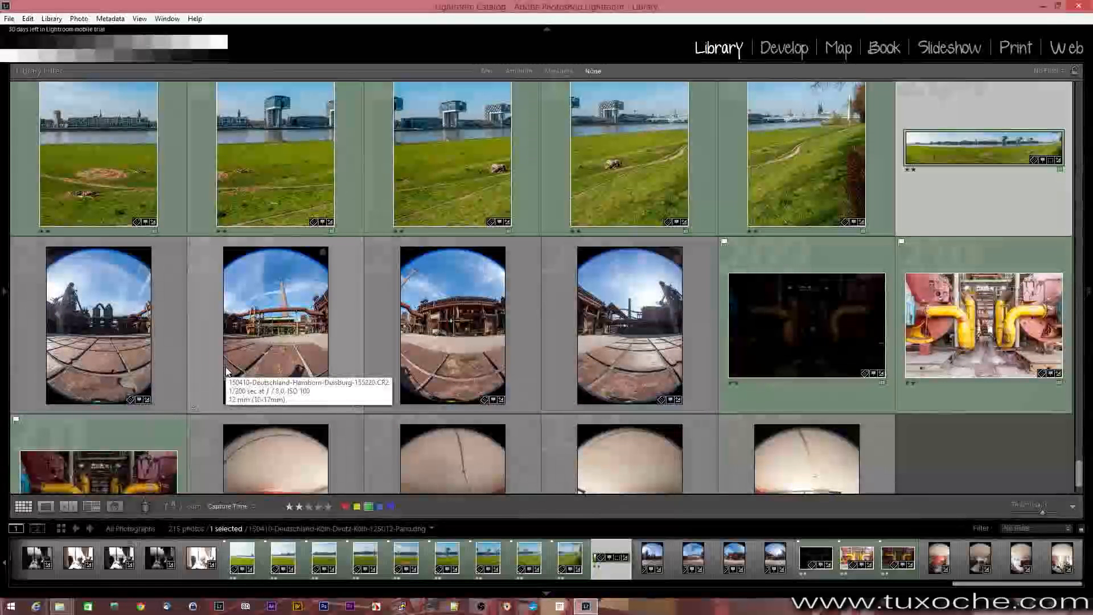
pyautogui.click(114, 337)
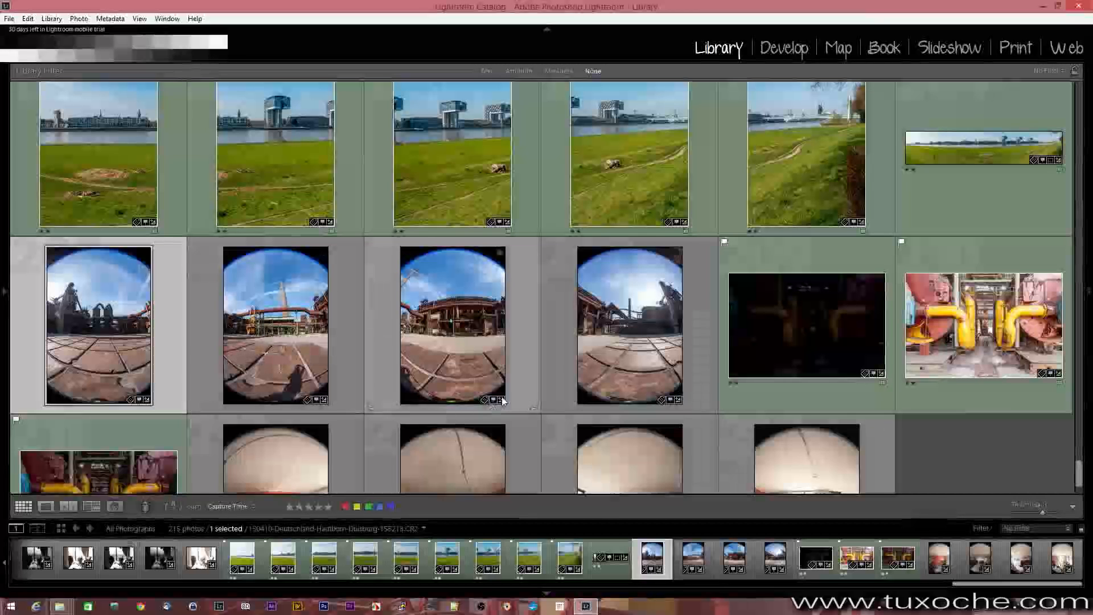
pyautogui.keyDown('shift'); pyautogui.click(603, 345); pyautogui.keyUp('shift')
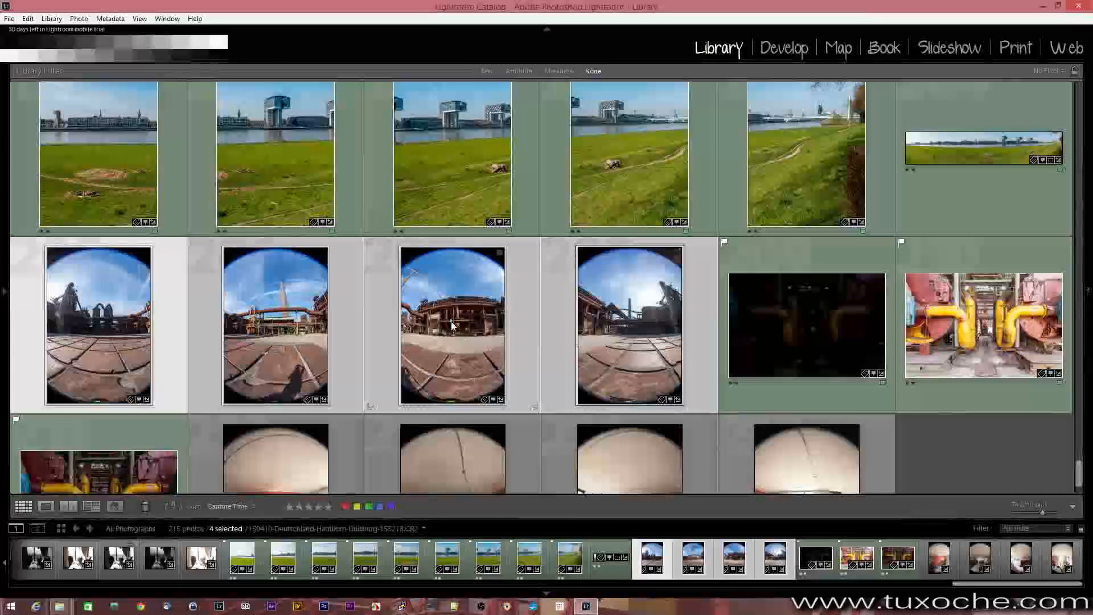
pyautogui.rightClick(453, 342)
pyautogui.moveTo(497, 354)
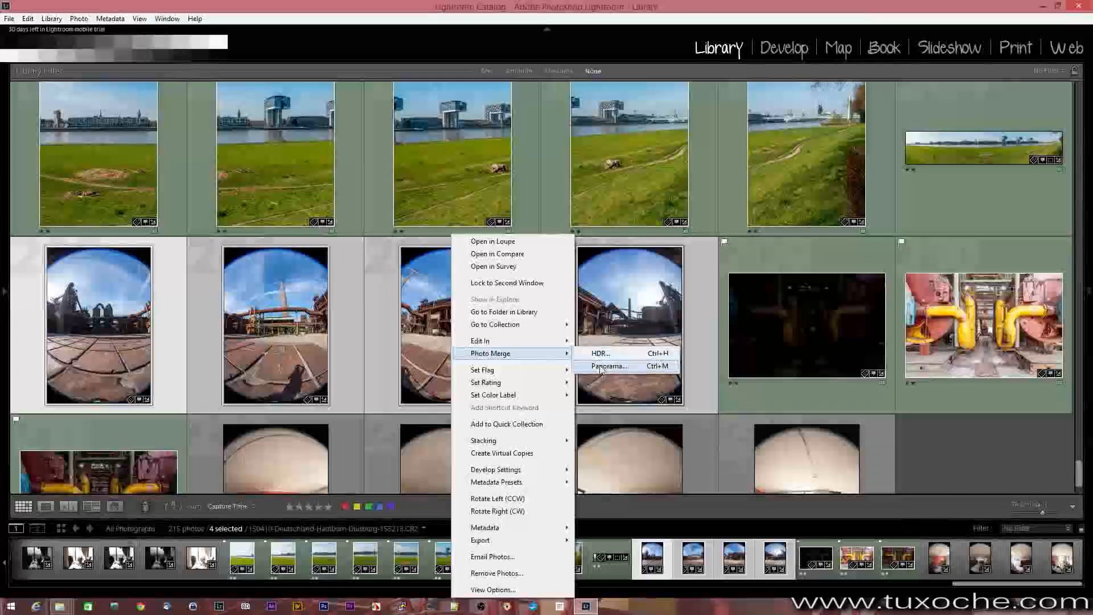
pyautogui.click(599, 365)
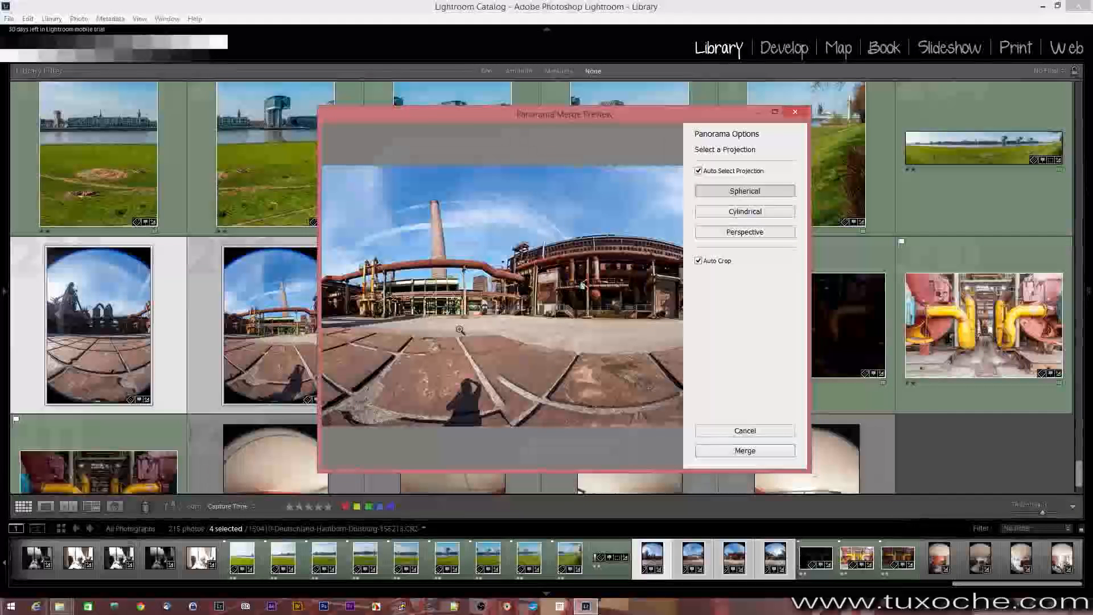
pyautogui.click(698, 261)
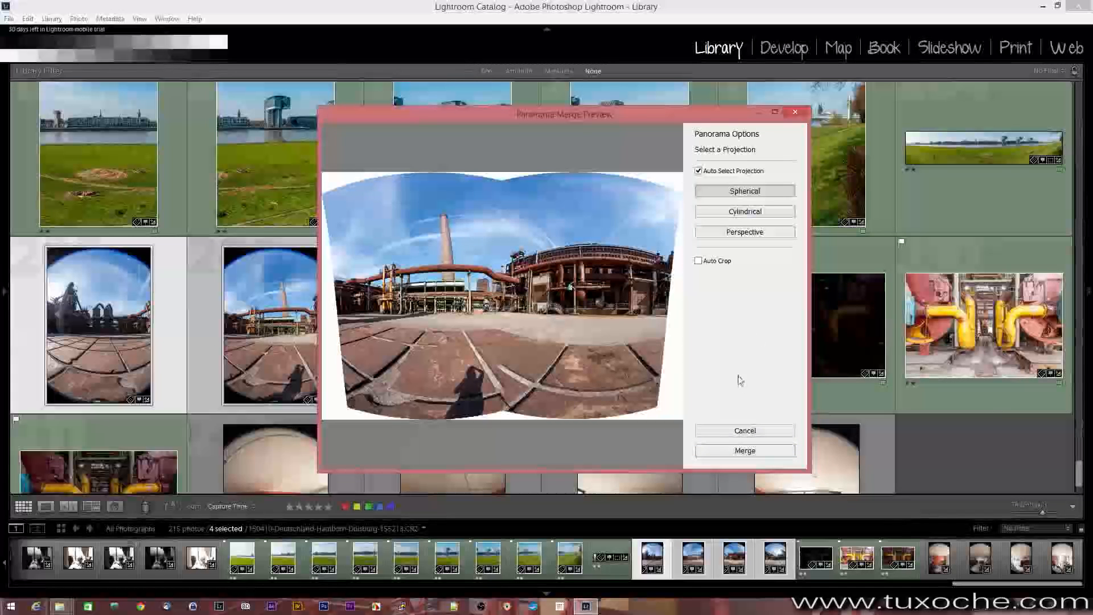
pyautogui.click(794, 112)
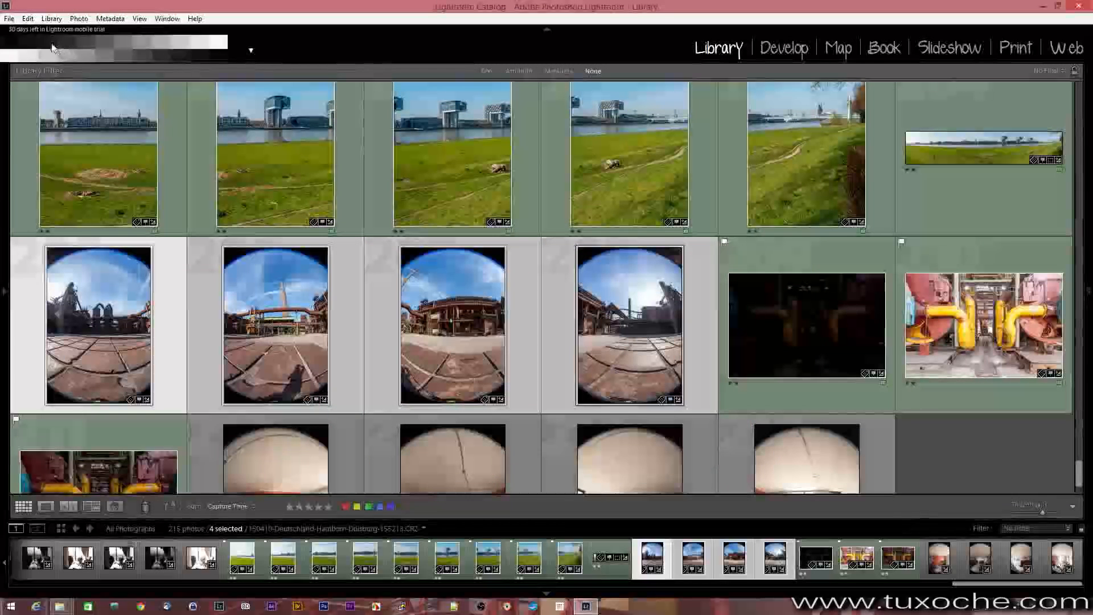
# Check the graphics processor option in the Performance preferences and close the preferences
pyautogui.click(28, 19)
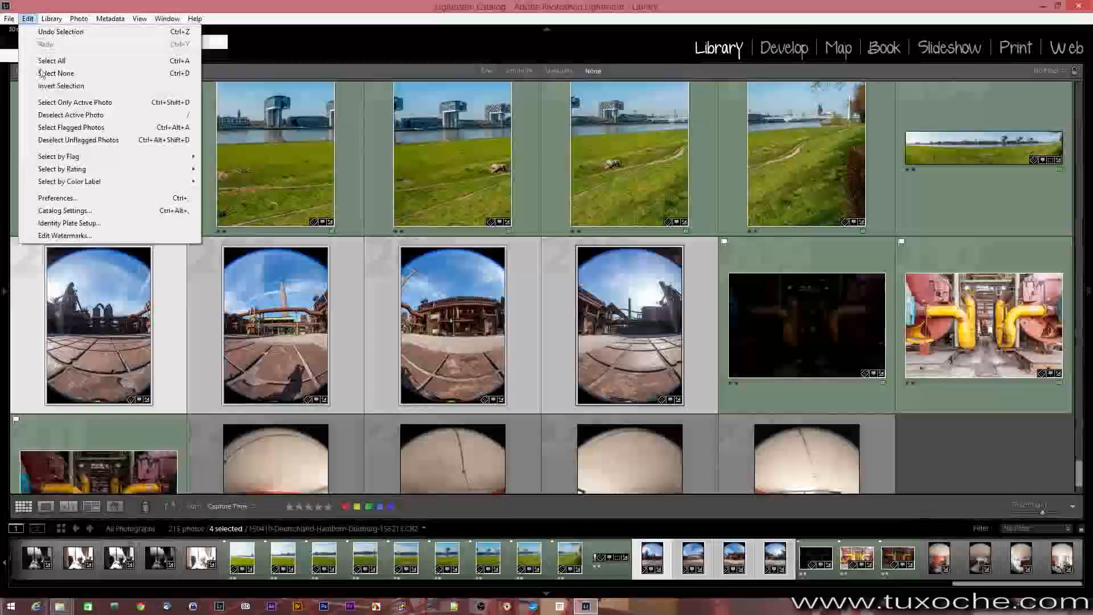
pyautogui.click(78, 197)
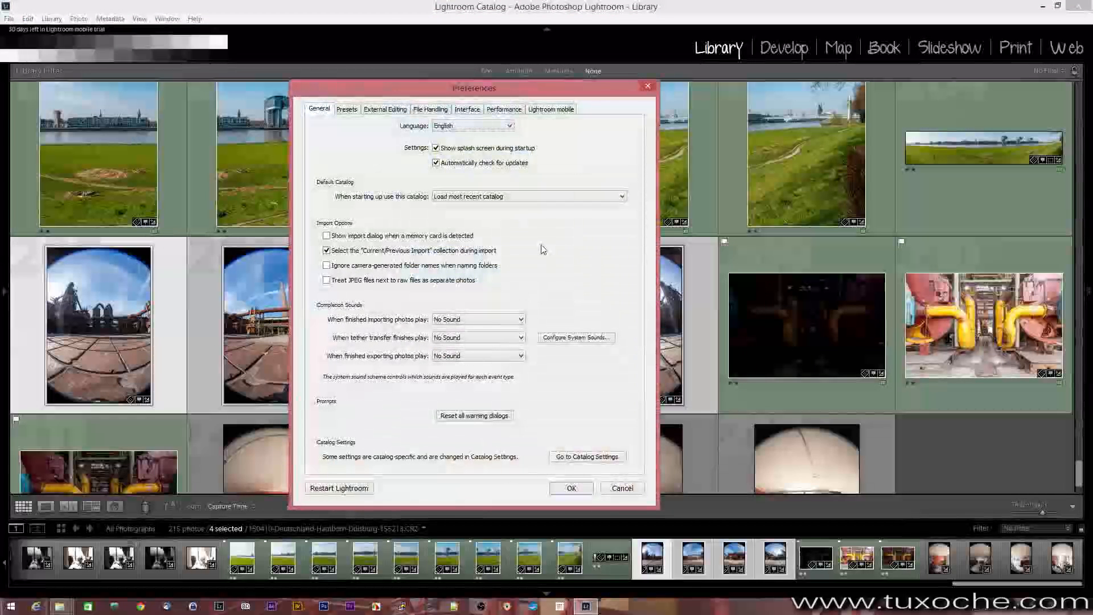
pyautogui.click(507, 109)
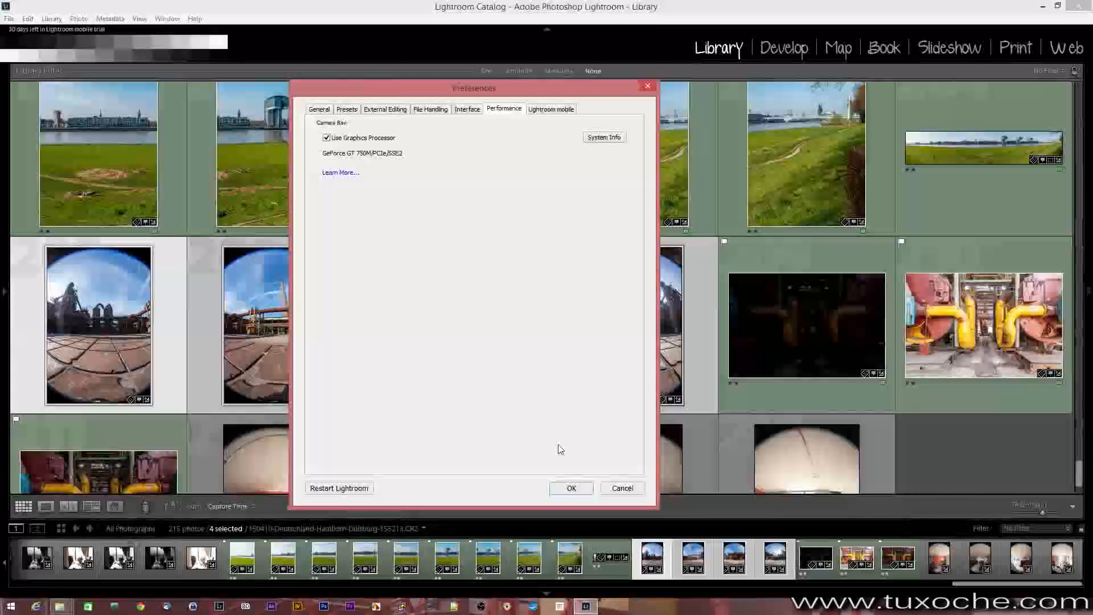
pyautogui.click(569, 488)
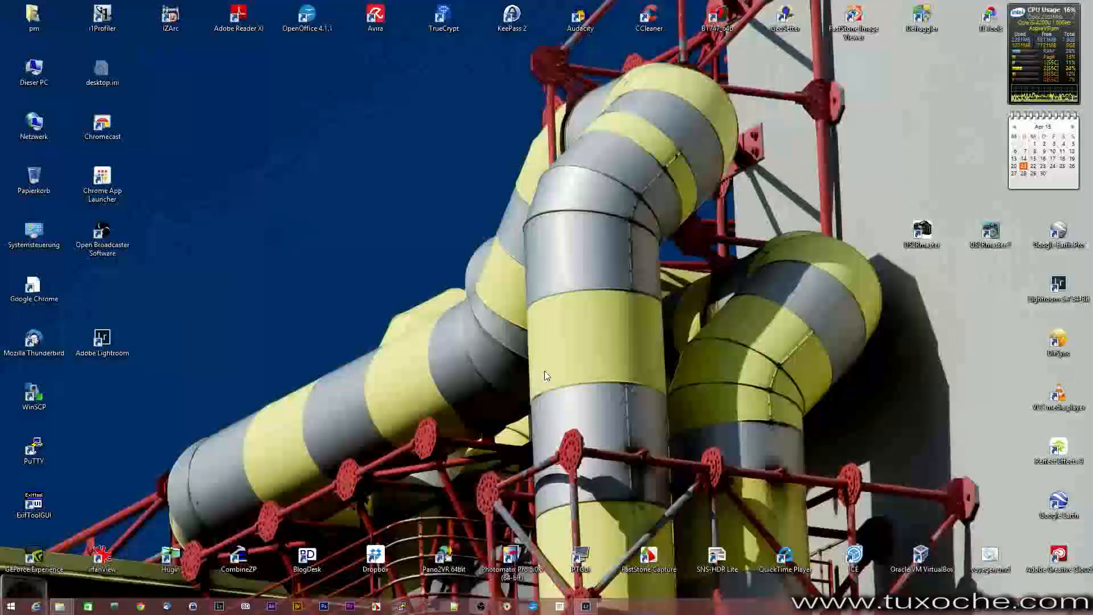